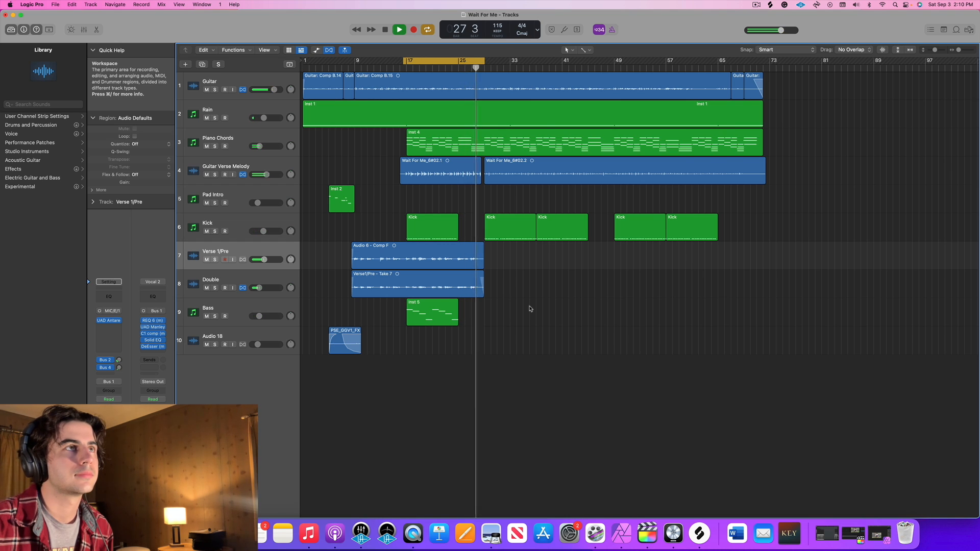
# Step: Stop playback and insert the Little AlterBoy plug-in after the UAD Antares effect on the Dark track
pyautogui.press('space')
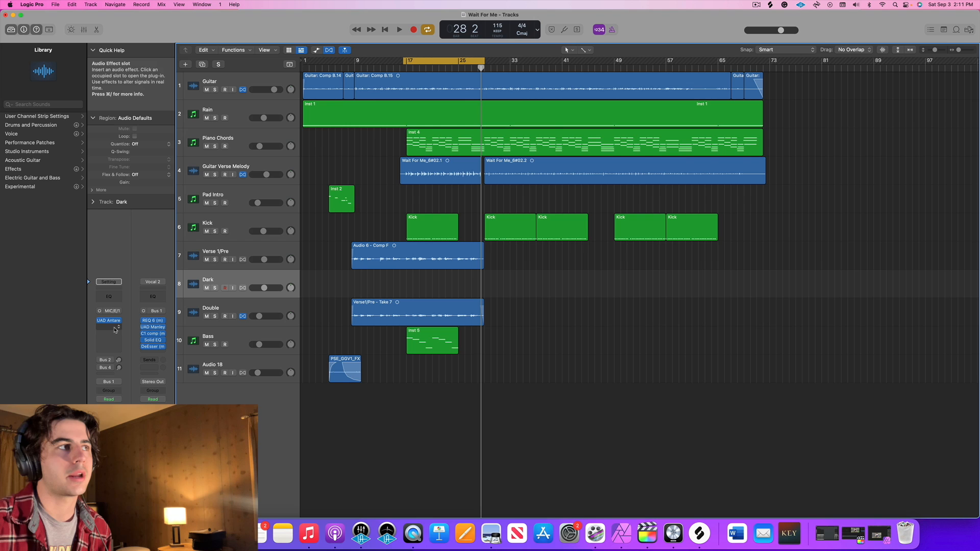
pyautogui.click(115, 330)
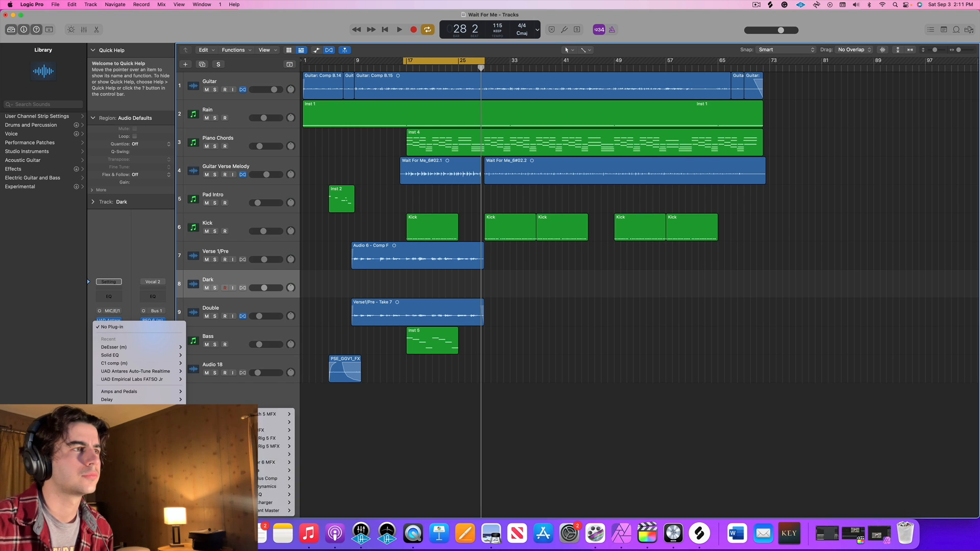
pyautogui.click(275, 424)
# Step: Copy the Verse 1/Pre vocal region onto the Dark track, and mute the Verse 1/Pre and Double tracks
pyautogui.moveTo(395, 255); pyautogui.dragTo(399, 278)
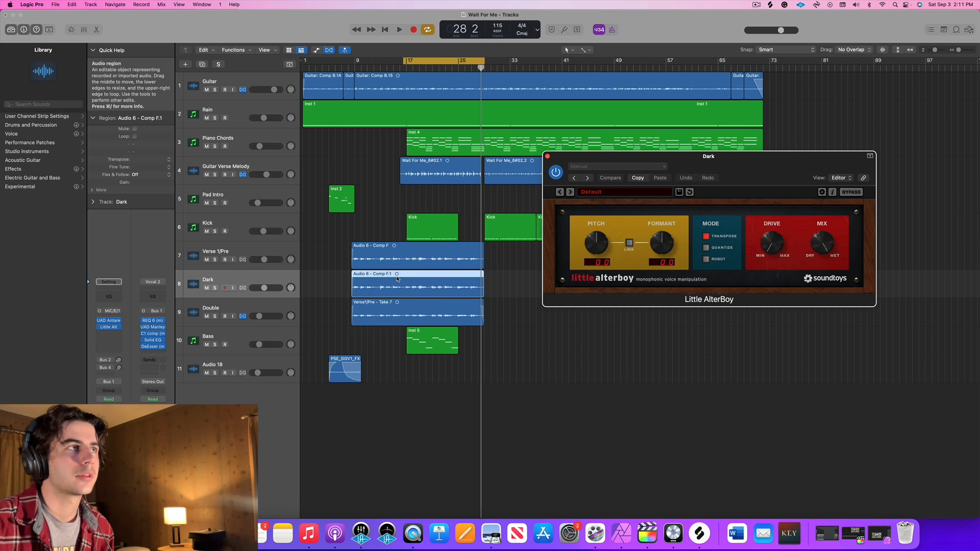
pyautogui.click(206, 260)
pyautogui.click(207, 316)
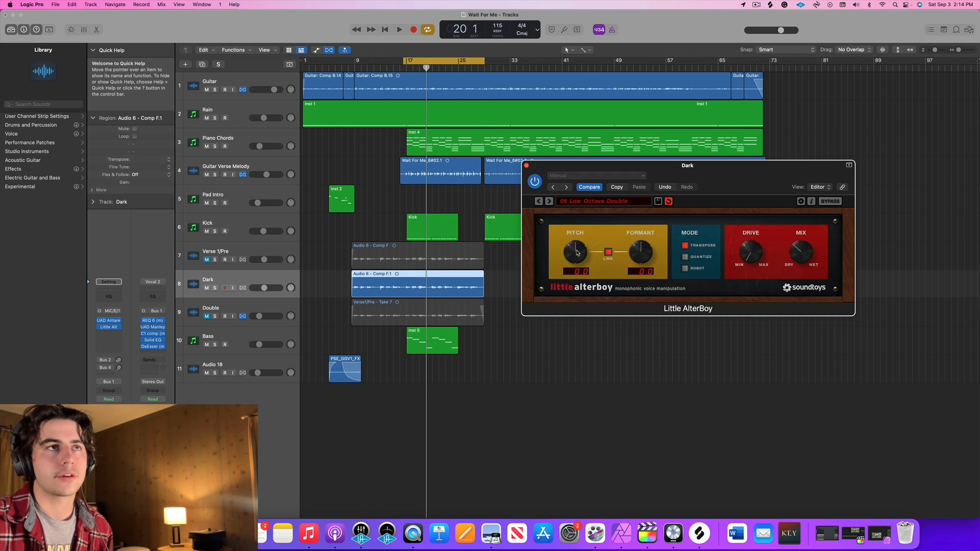
# Step: Lower Little AlterBoy's linked pitch and formant to -12.0 on the Dark track, and try adjusting the formant unlinked
pyautogui.moveTo(576, 252)
pyautogui.mouseDown()
pyautogui.moveTo(587, 288)
pyautogui.moveTo(573, 246)
pyautogui.moveTo(577, 265)
pyautogui.mouseUp()
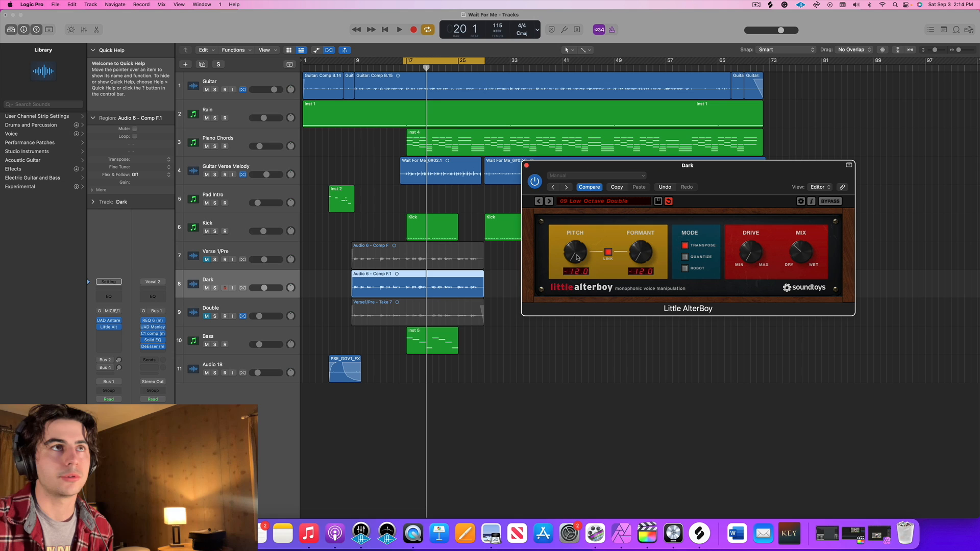
pyautogui.click(610, 254)
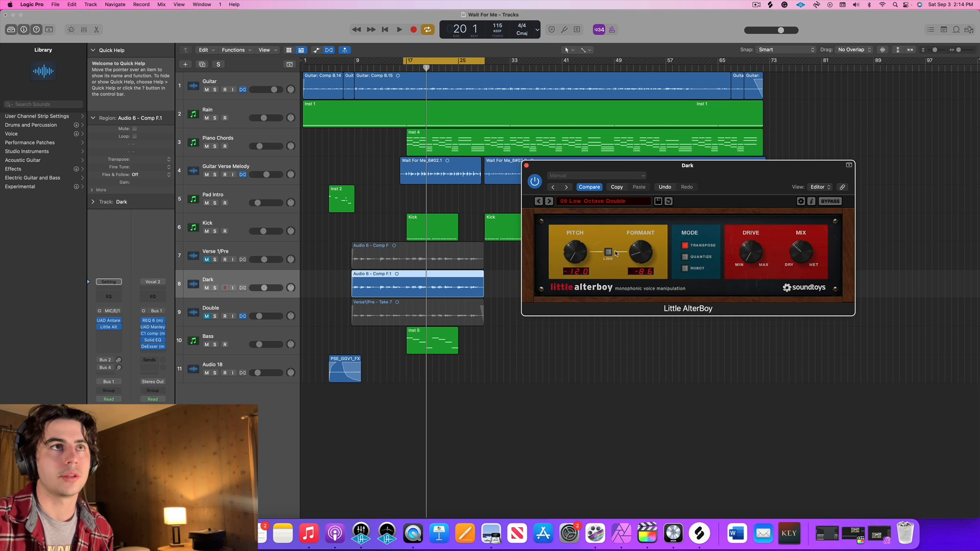
pyautogui.moveTo(634, 254); pyautogui.dragTo(631, 262)
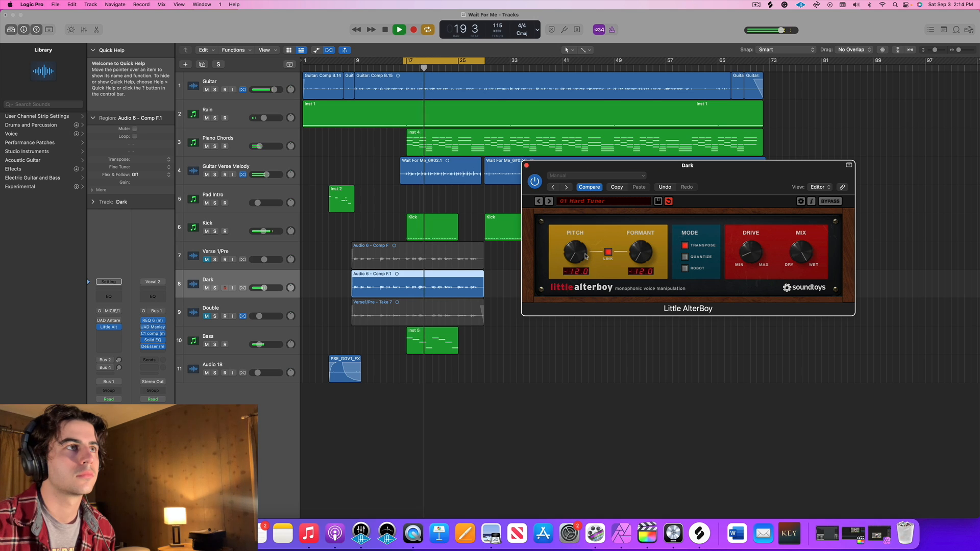
pyautogui.press('space')
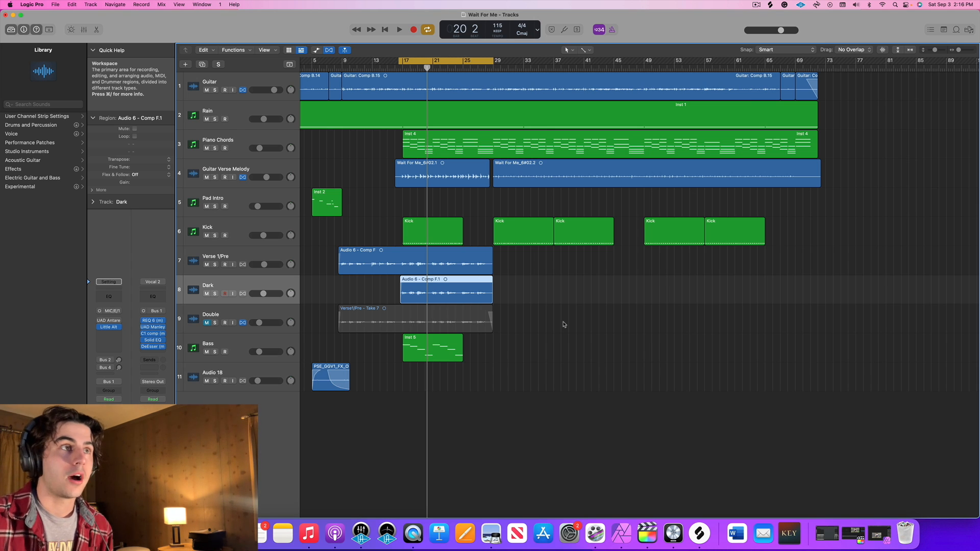
# Step: Trim and split the Dark vocal region during playback to isolate short phrases around bars 19 and 23
pyautogui.moveTo(401, 301); pyautogui.dragTo(416, 301)
pyautogui.press('space')
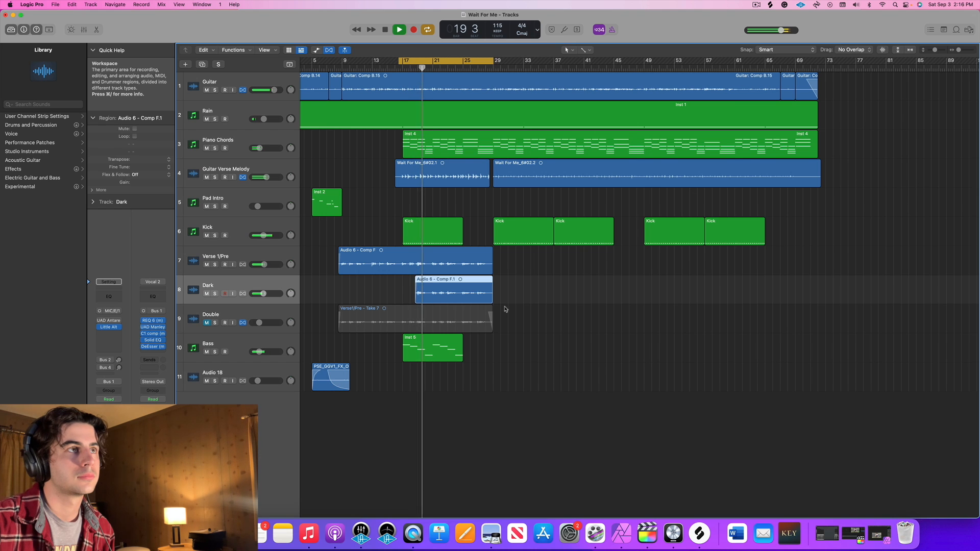
pyautogui.press('super+t')
pyautogui.moveTo(428, 300); pyautogui.dragTo(446, 301)
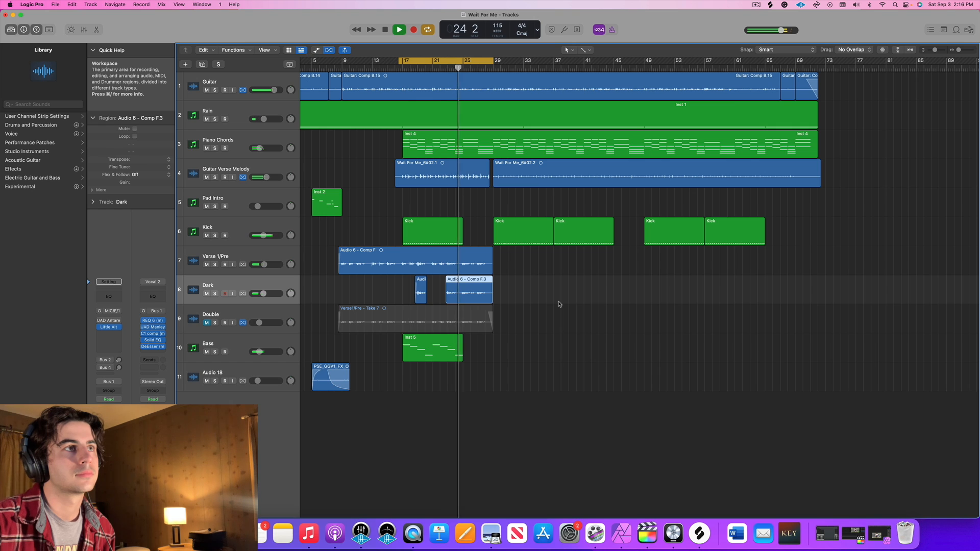
pyautogui.press('super+t')
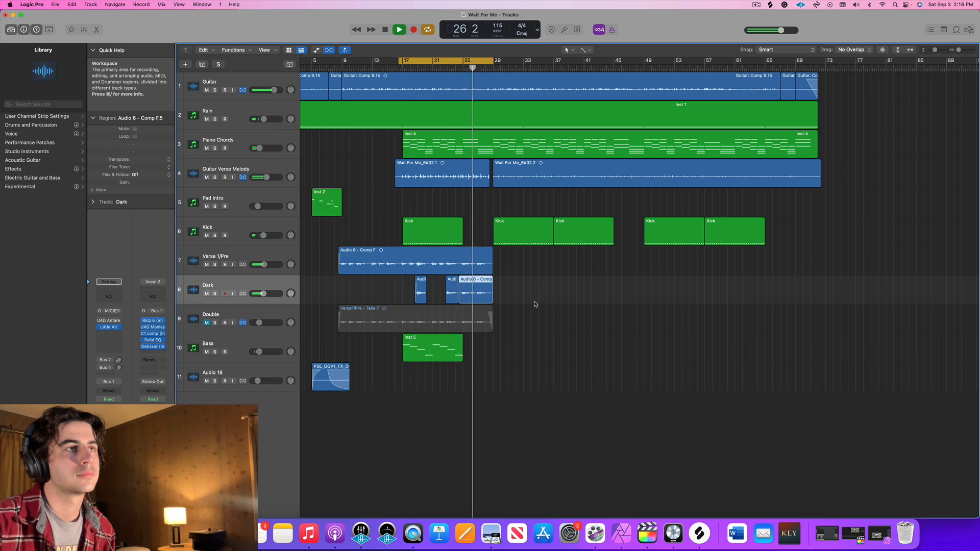
# Step: Extend the end of the cycle range to about bar 59 and stop playback
pyautogui.moveTo(493, 61); pyautogui.dragTo(720, 67)
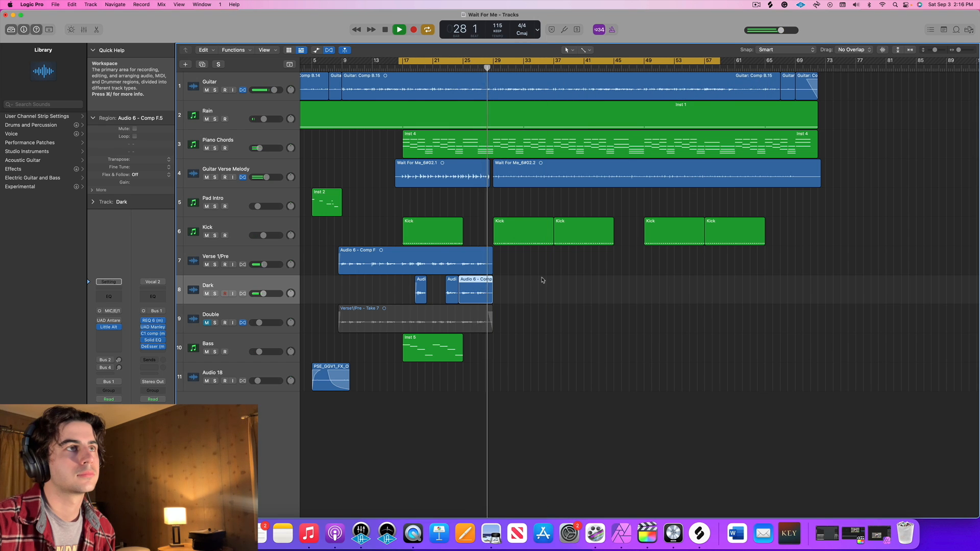
pyautogui.press('space')
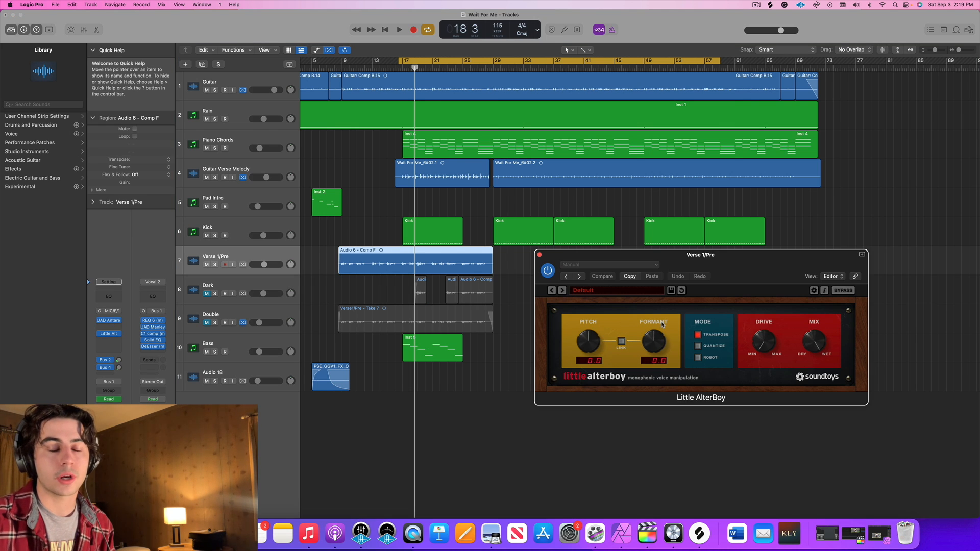
# Step: Load the 03 Modern Double preset in Verse 1/Pre's Little AlterBoy and set its formant to 0.0
pyautogui.click(619, 296)
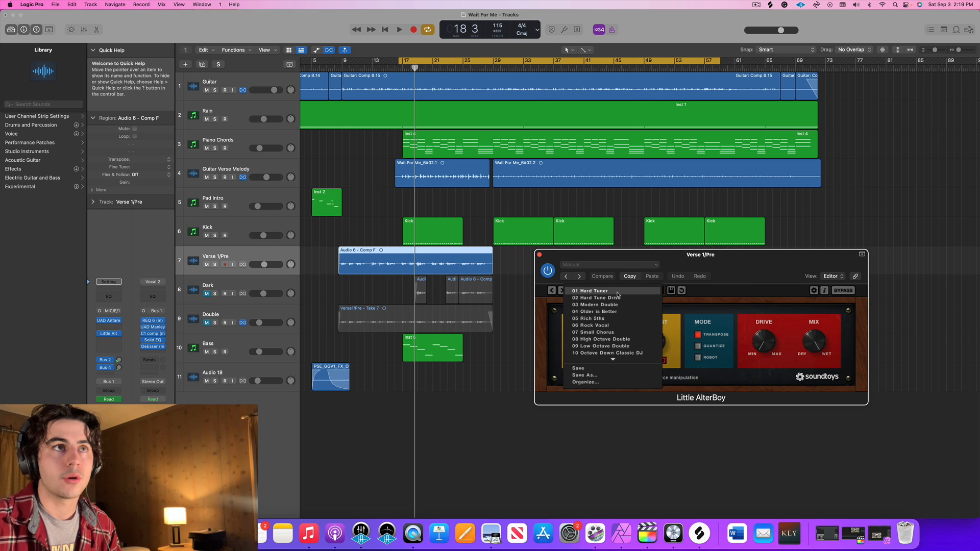
pyautogui.click(623, 305)
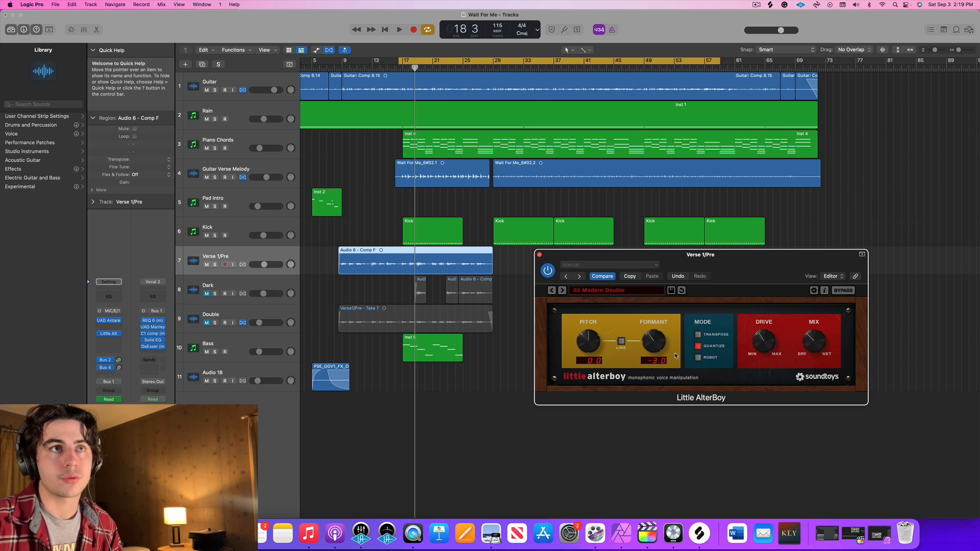
pyautogui.moveTo(657, 351); pyautogui.dragTo(656, 337)
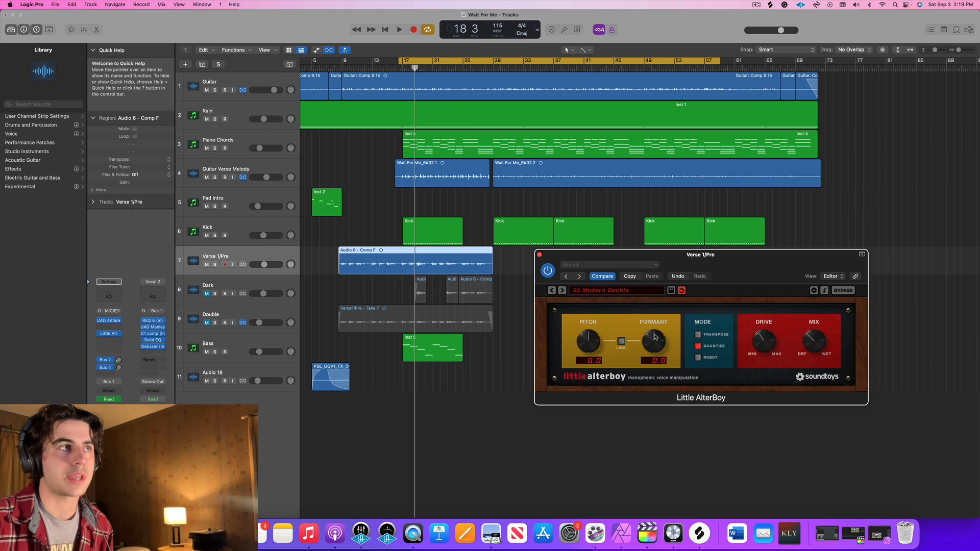
# Step: Switch off Little AlterBoy on the Verse 1/Pre track and set the track's automation mode to Latch
pyautogui.click(548, 272)
pyautogui.moveTo(552, 262); pyautogui.dragTo(551, 276)
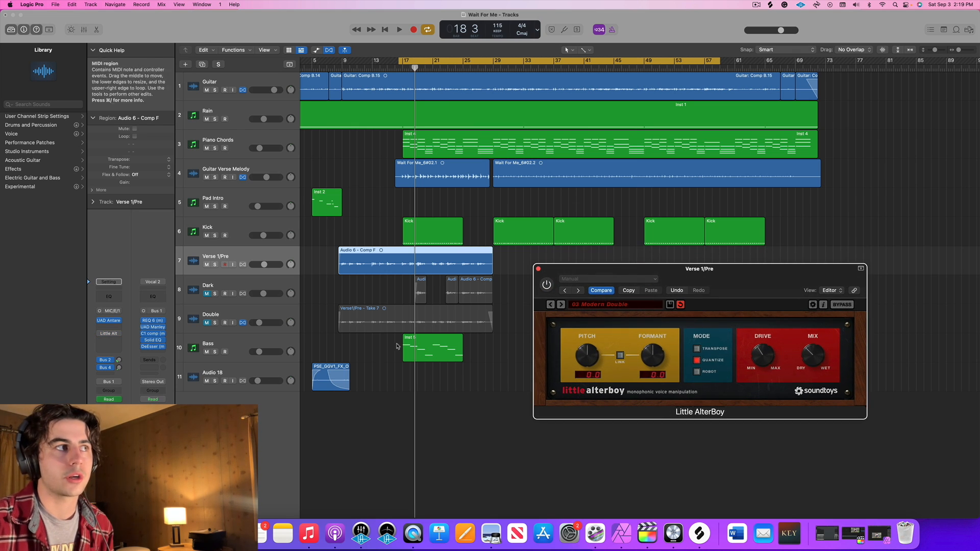
pyautogui.click(115, 401)
pyautogui.click(117, 421)
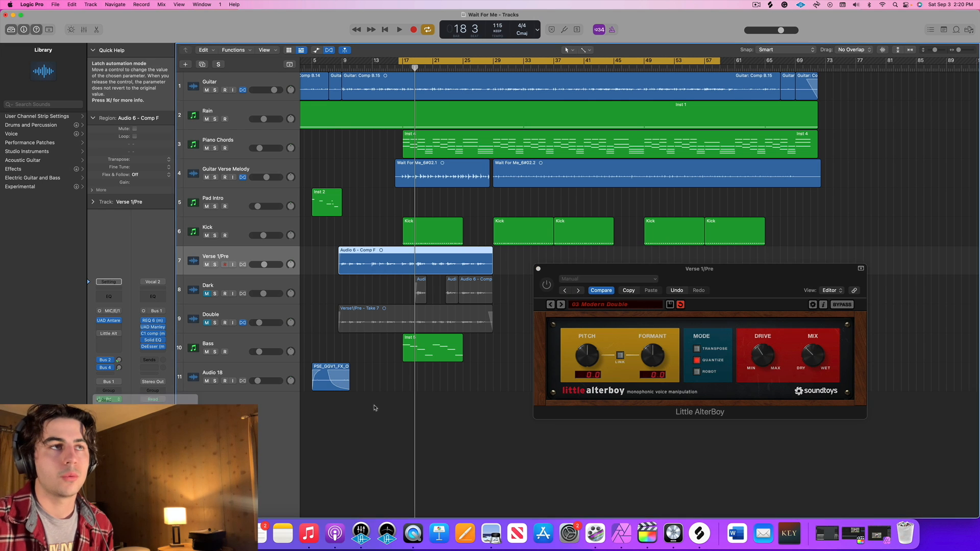
pyautogui.moveTo(542, 273); pyautogui.dragTo(555, 299)
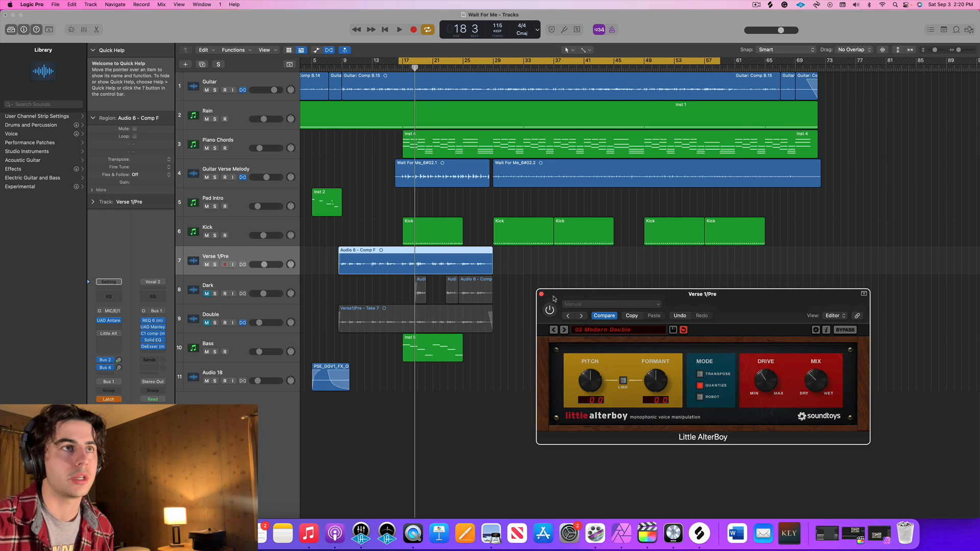
pyautogui.moveTo(552, 299); pyautogui.dragTo(562, 293)
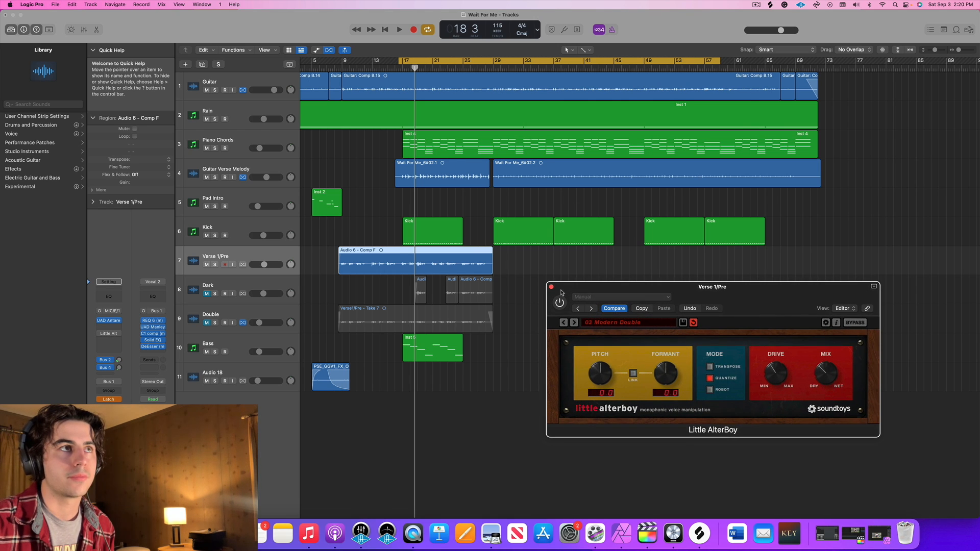
# Step: Record automation that switches Little AlterBoy on at about bar 24, and return the Verse 1/Pre track to Read mode
pyautogui.press('space')
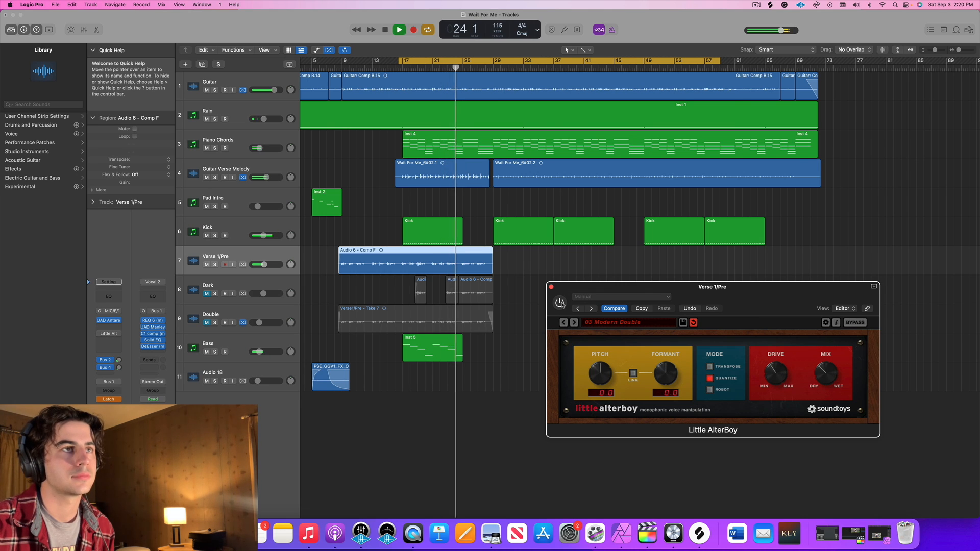
pyautogui.click(560, 303)
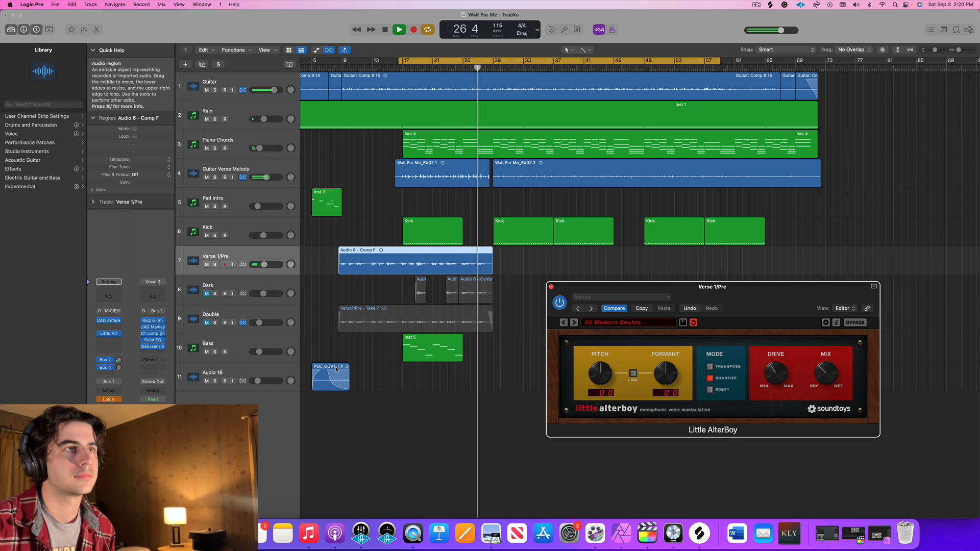
pyautogui.click(119, 401)
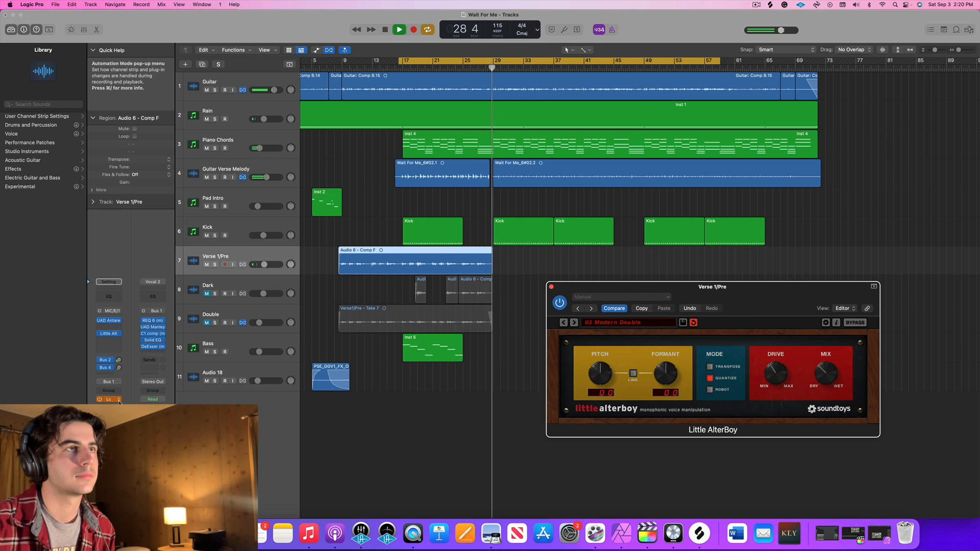
pyautogui.click(110, 383)
pyautogui.press('space')
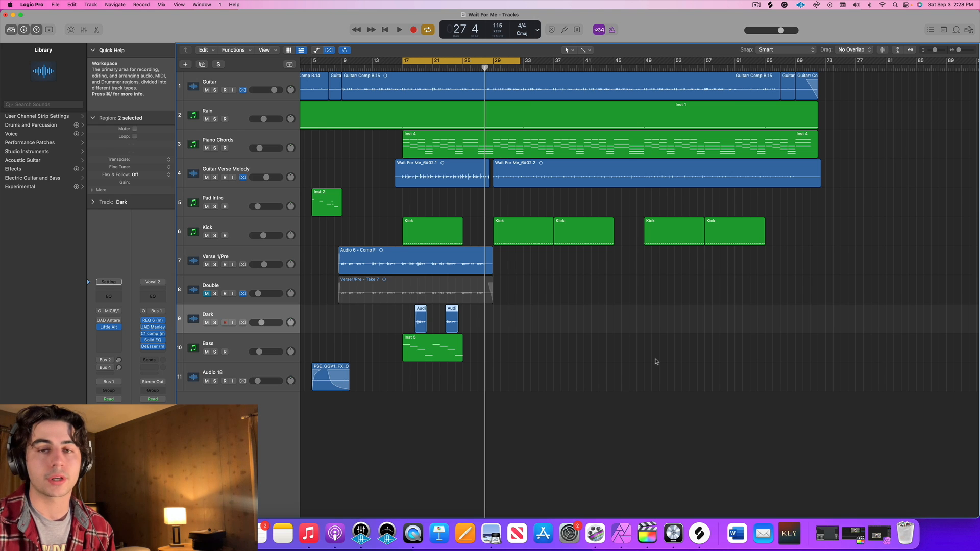
# Step: Play back the cycled section while viewing Little AlterBoy's automation on the Verse 1/Pre track
pyautogui.press('space')
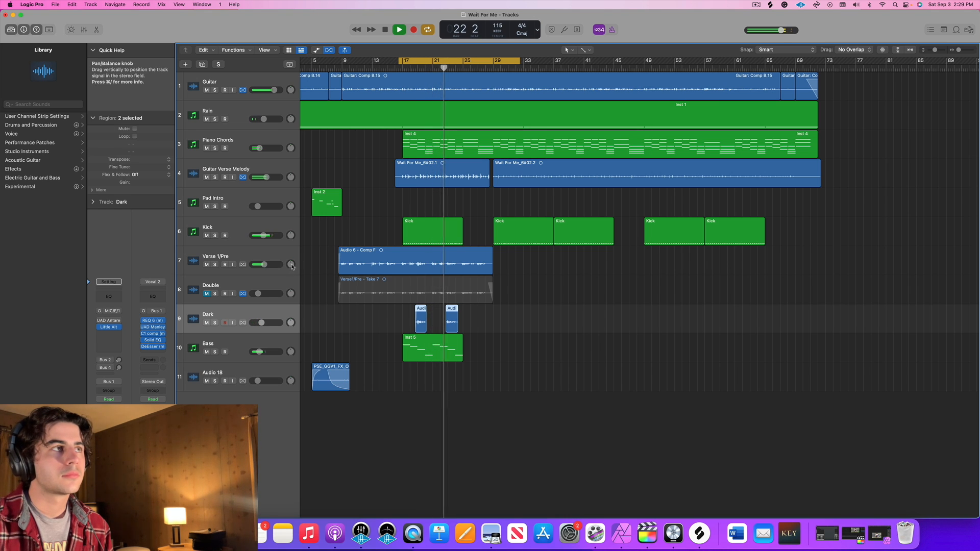
pyautogui.click(263, 256)
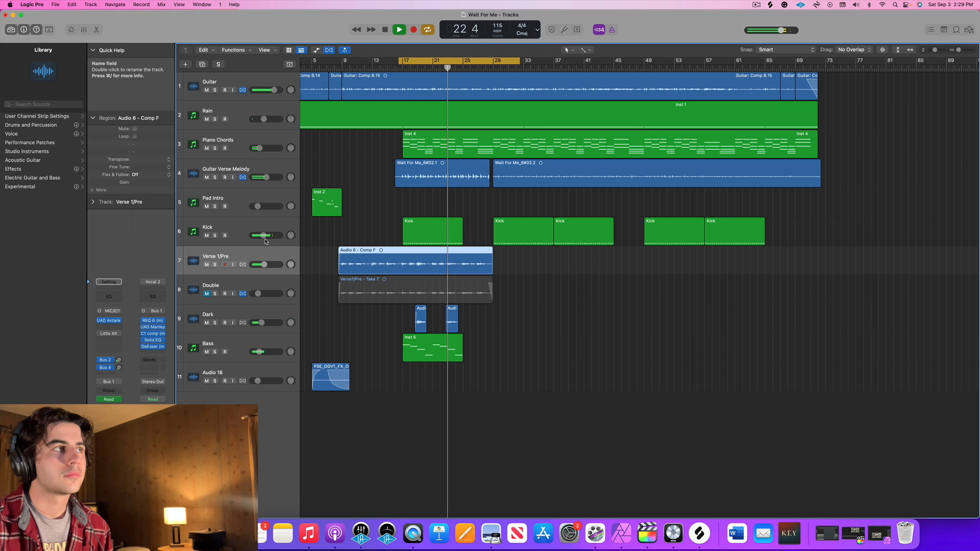
pyautogui.click(109, 334)
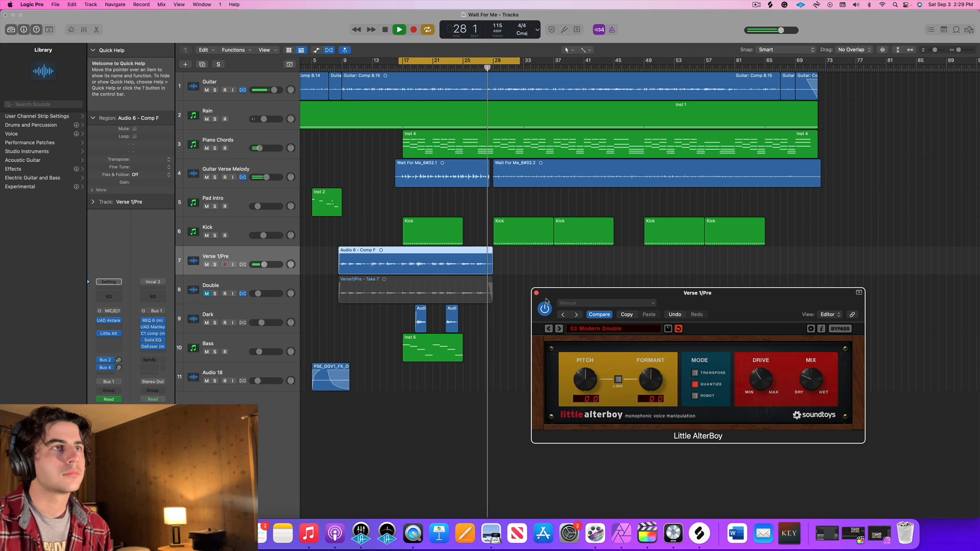
pyautogui.click(537, 293)
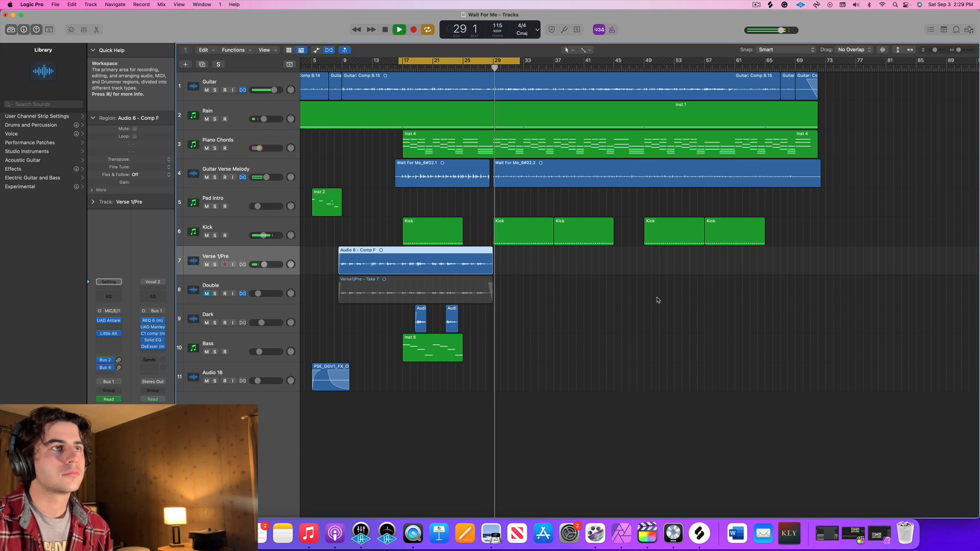
pyautogui.press('space')
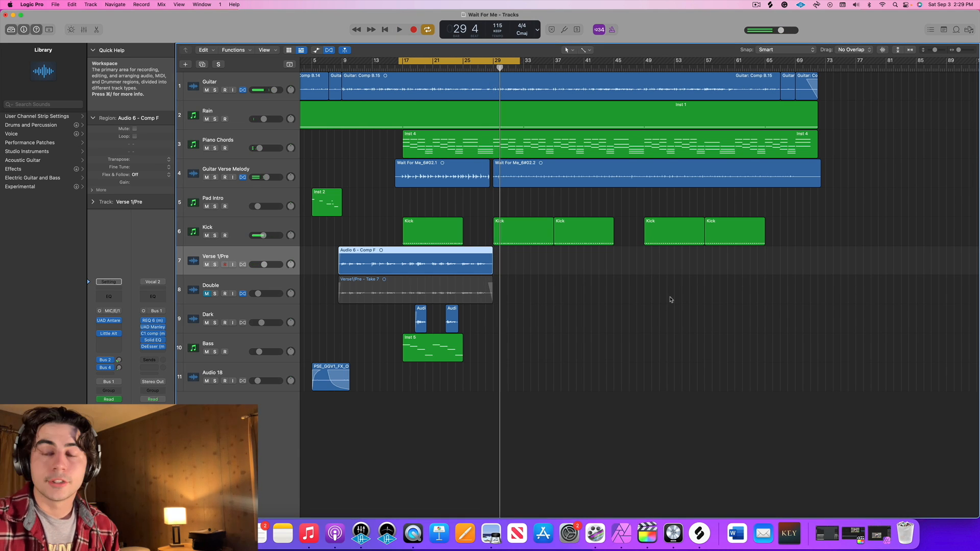